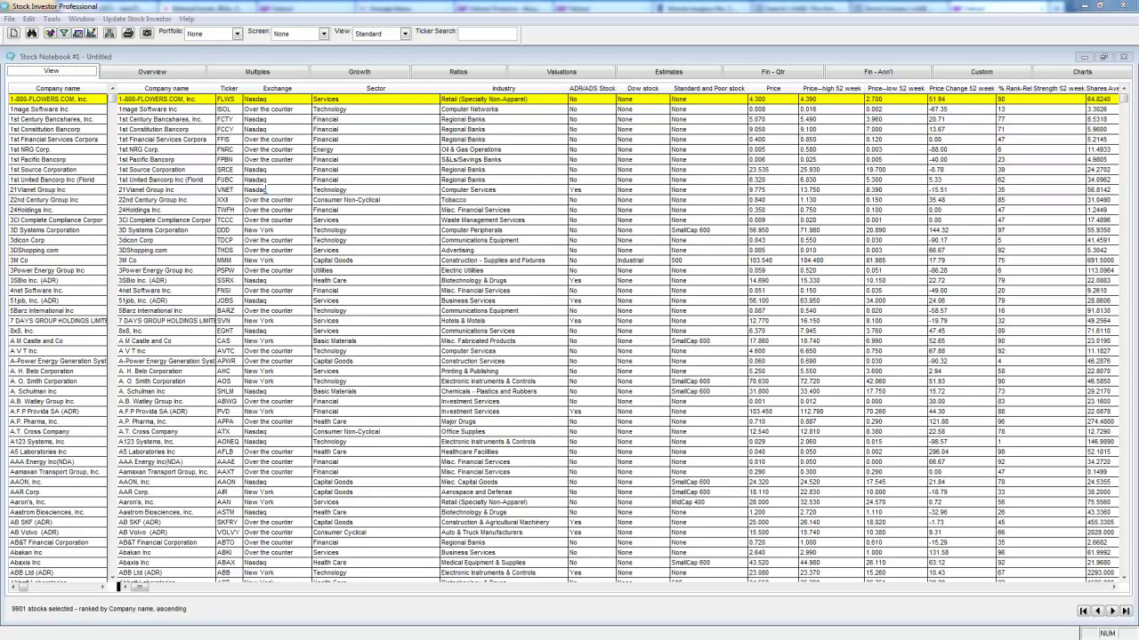
# Look up the price/earnings (PE) topic in the help index, then close help.
pyautogui.click(189, 19)
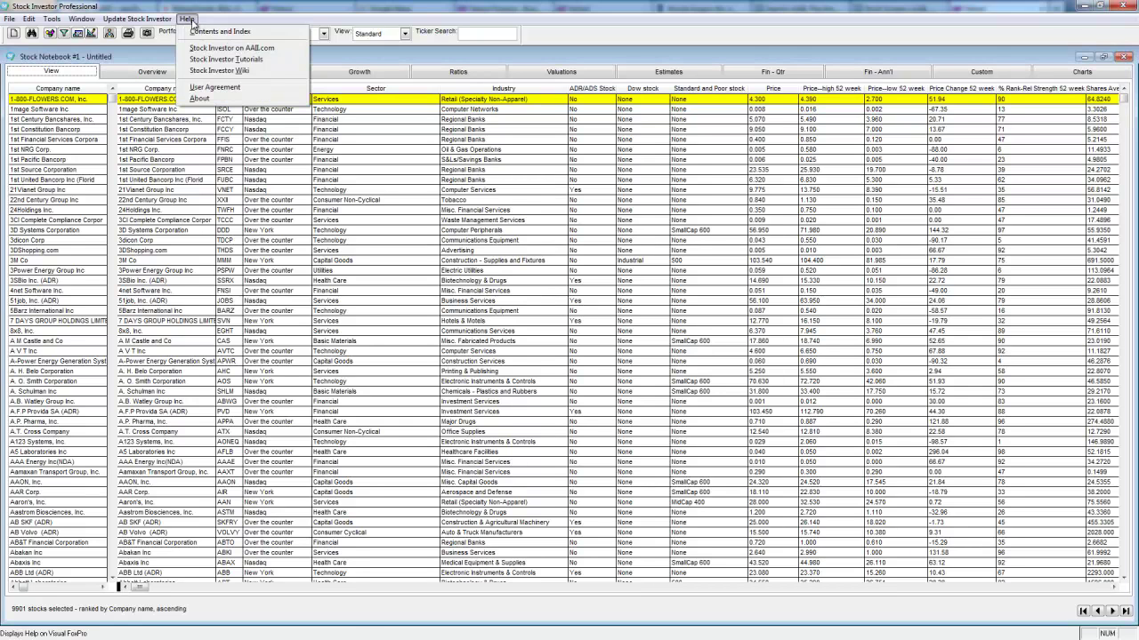
pyautogui.press('Escape')
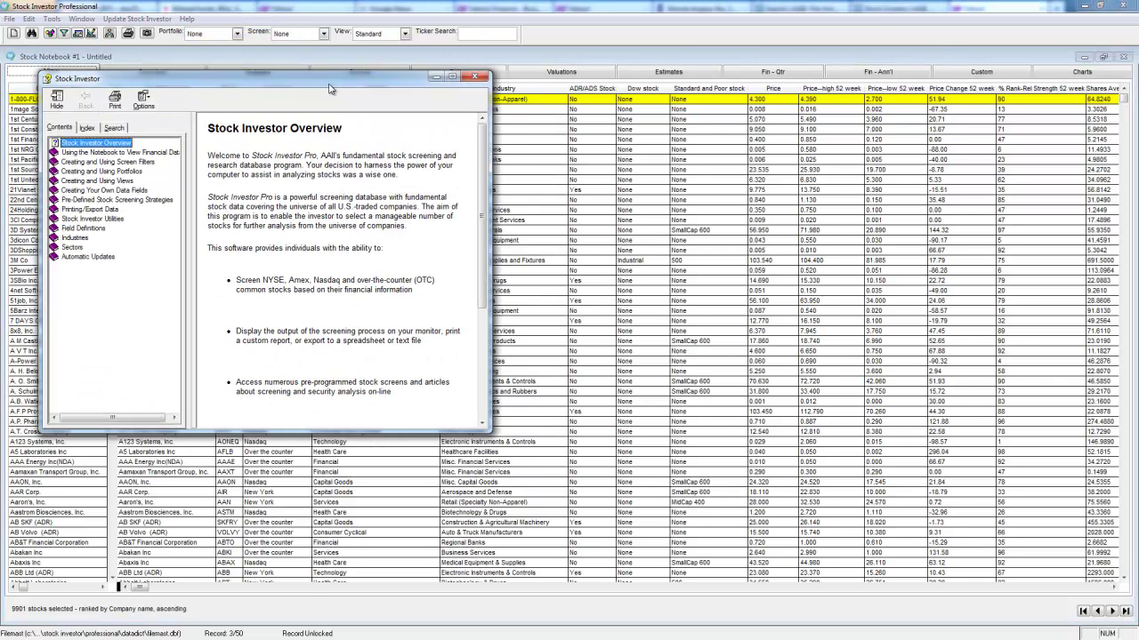
pyautogui.click(114, 128)
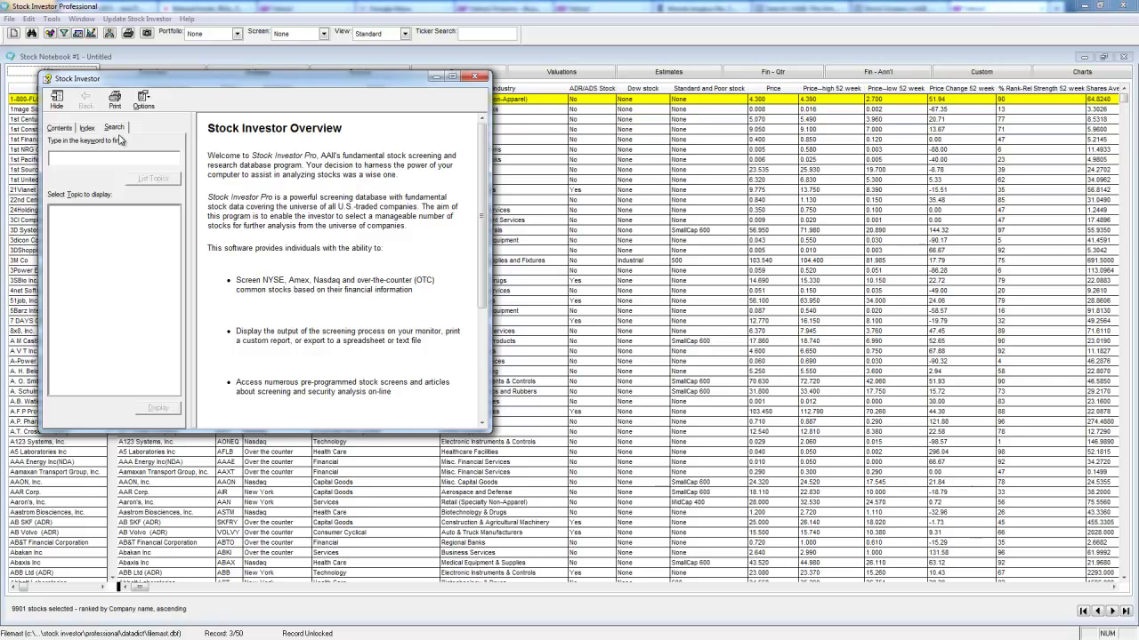
pyautogui.write('price earnings')
pyautogui.press('Return')
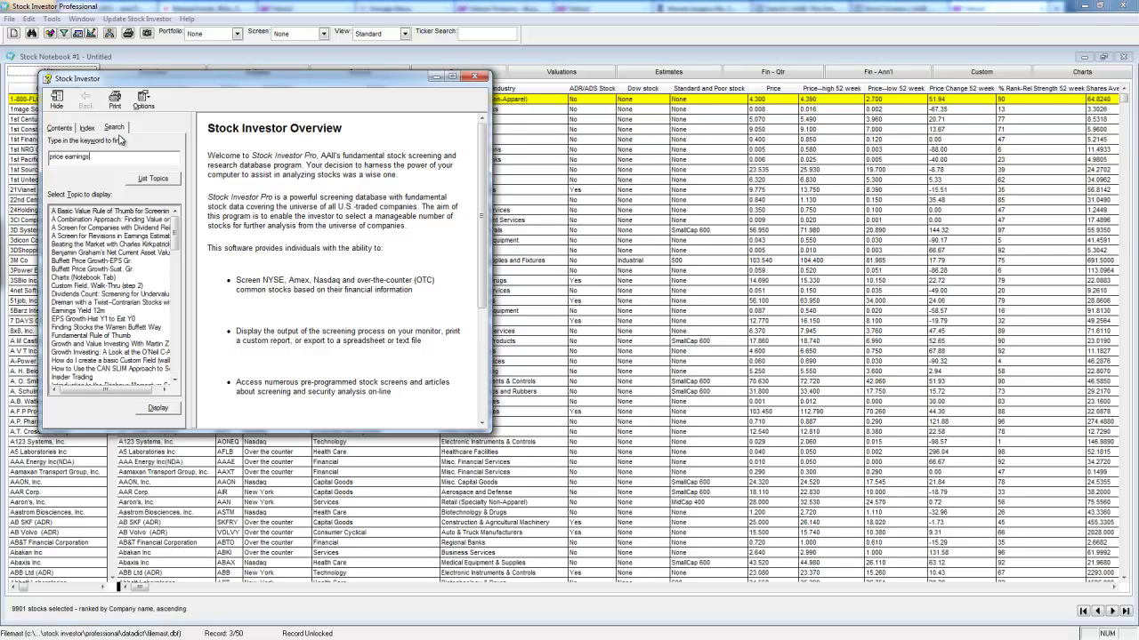
pyautogui.moveTo(176, 229); pyautogui.dragTo(175, 277)
pyautogui.doubleClick(67, 286)
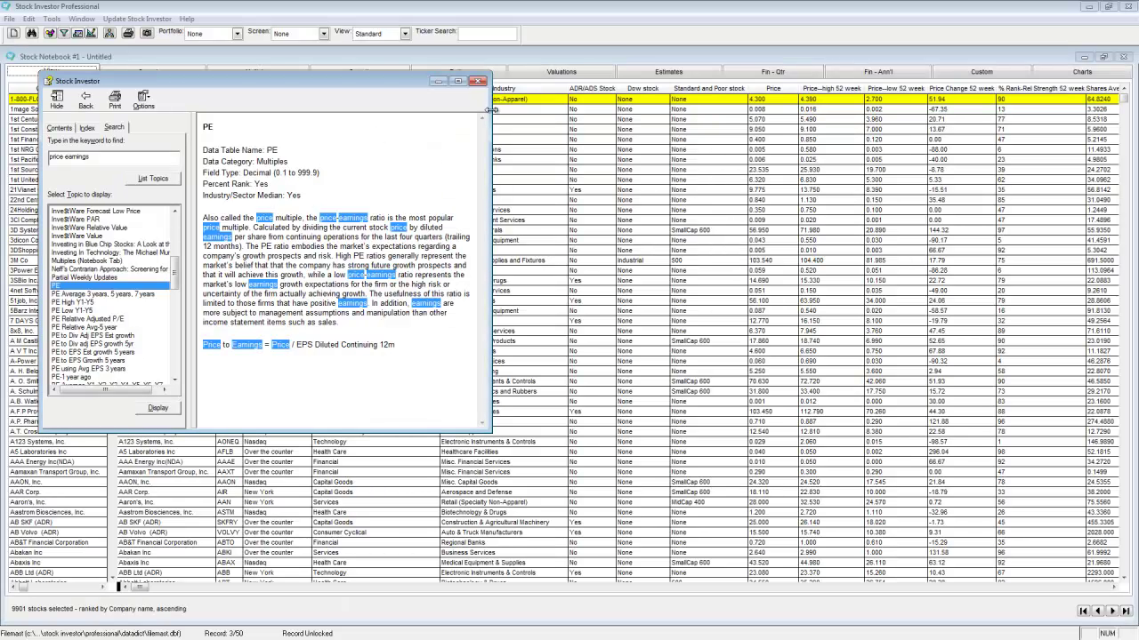
pyautogui.click(478, 81)
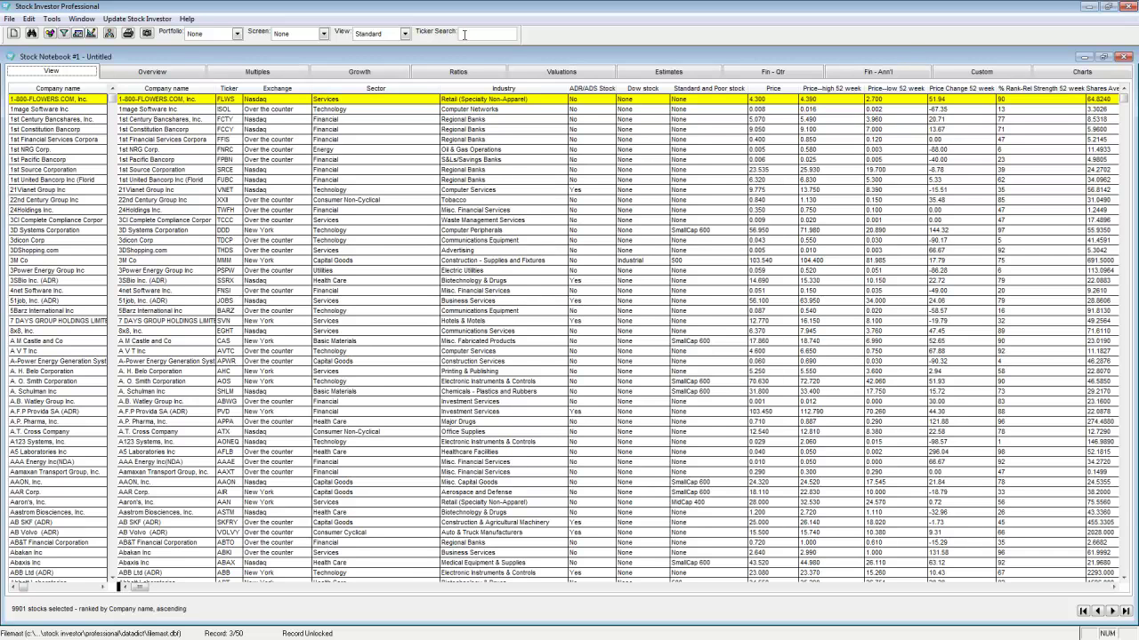
# Open the General Dynamics (GD) overview, then switch it to Microsoft (MSFT).
pyautogui.write('GD')
pyautogui.press('Return')
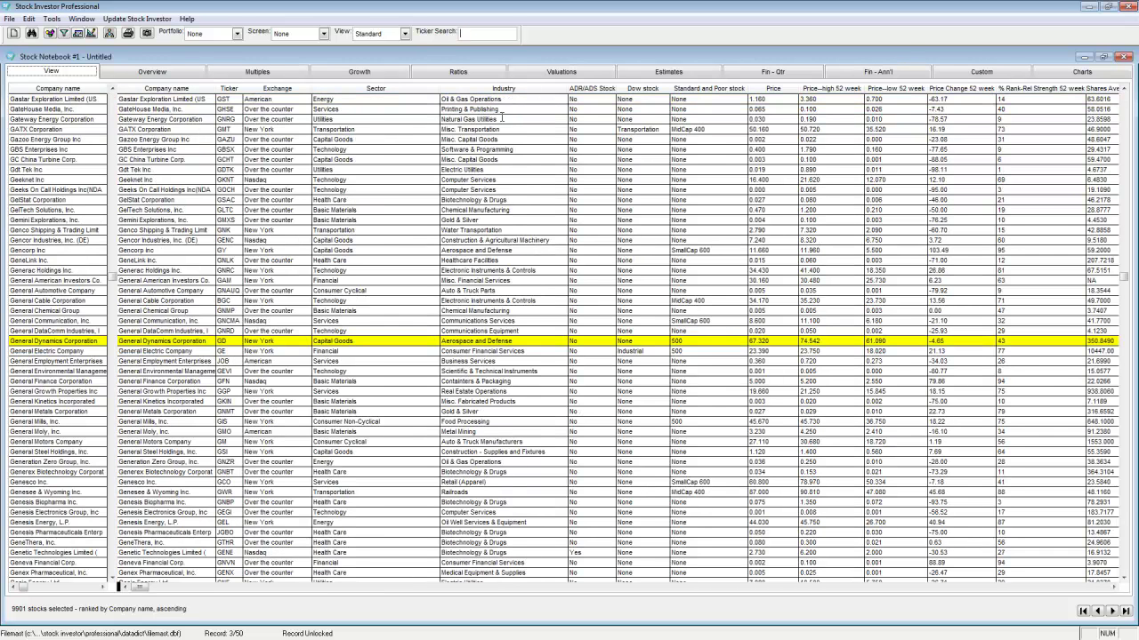
pyautogui.click(197, 74)
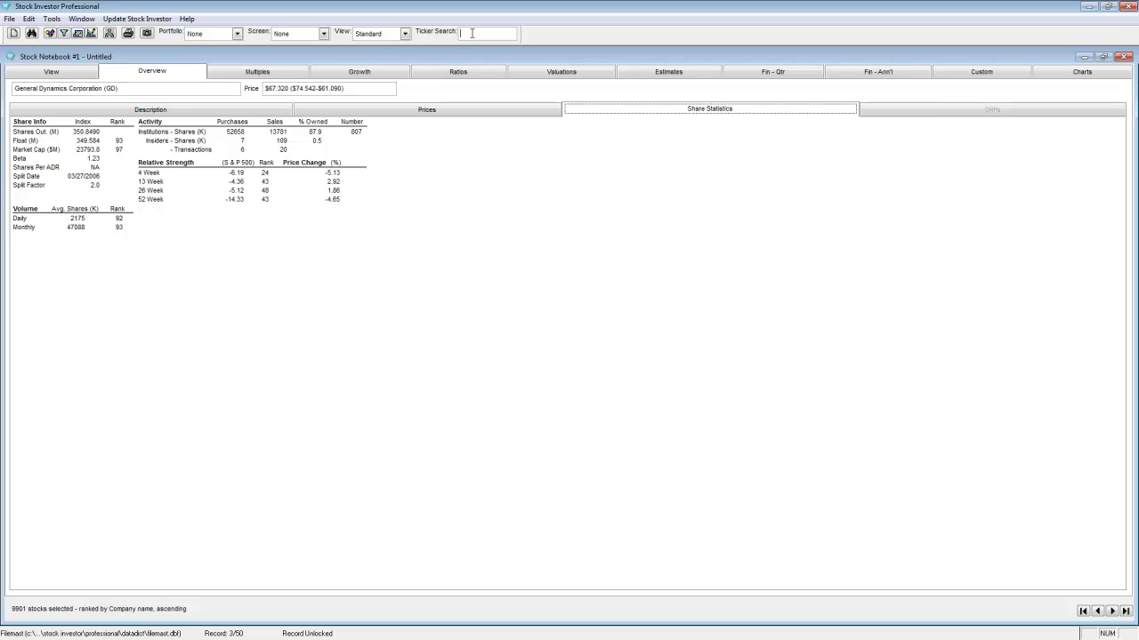
pyautogui.write('msft')
pyautogui.press('Return')
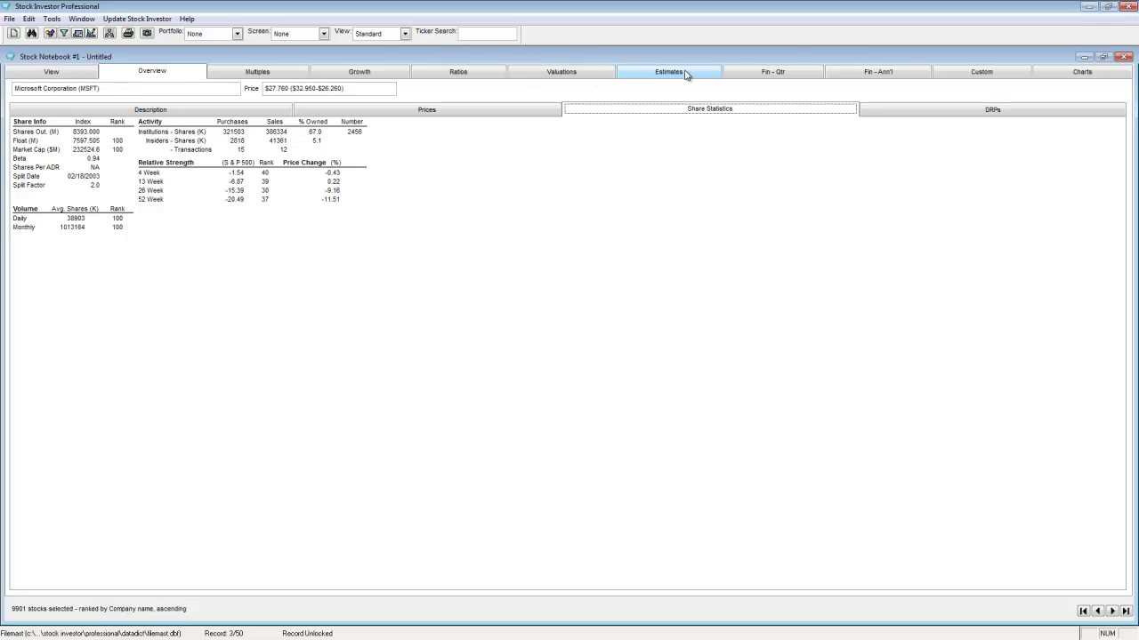
# Show Microsoft's Multiples page with its current price/earnings of 15.3.
pyautogui.click(254, 73)
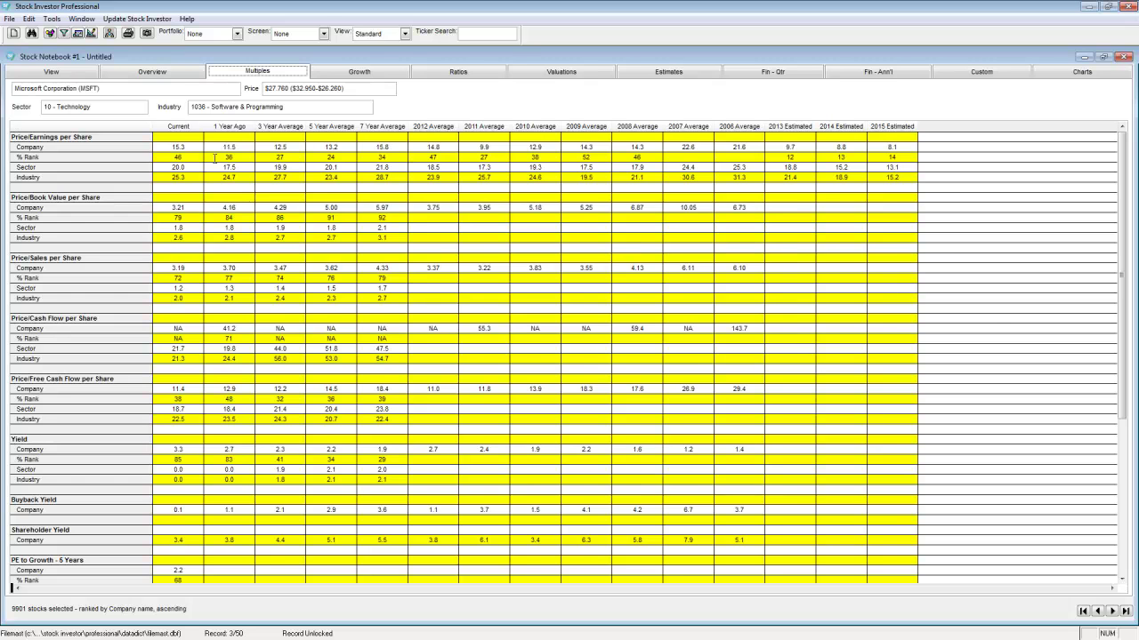
# Back at the full company list, start a screen whose first criterion field is % Rank-PE.
pyautogui.click(74, 76)
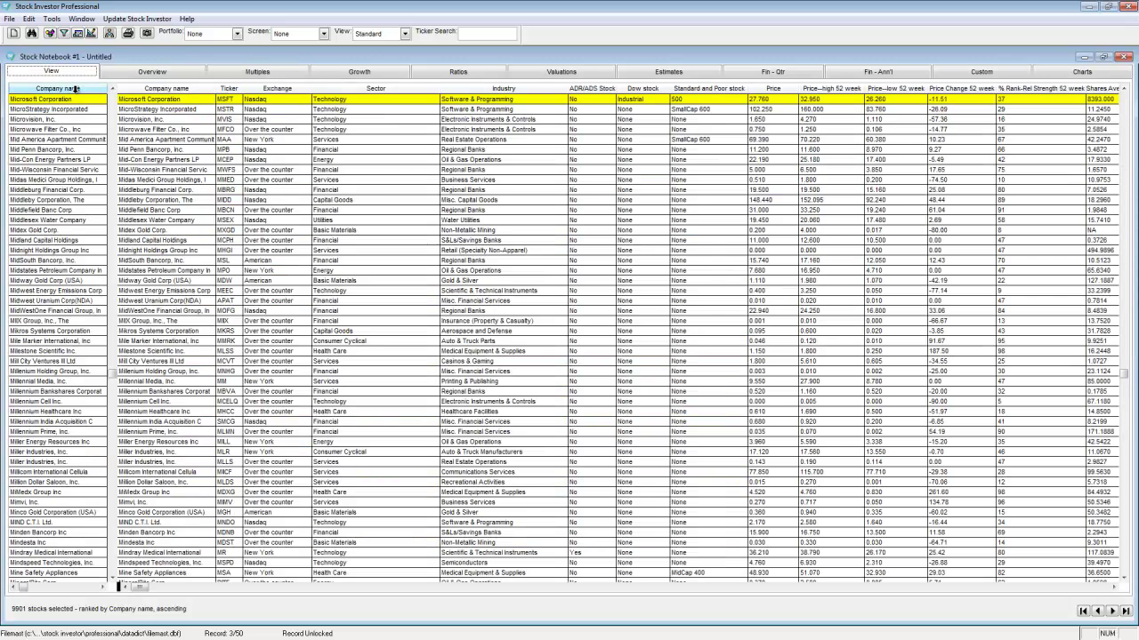
pyautogui.click(63, 33)
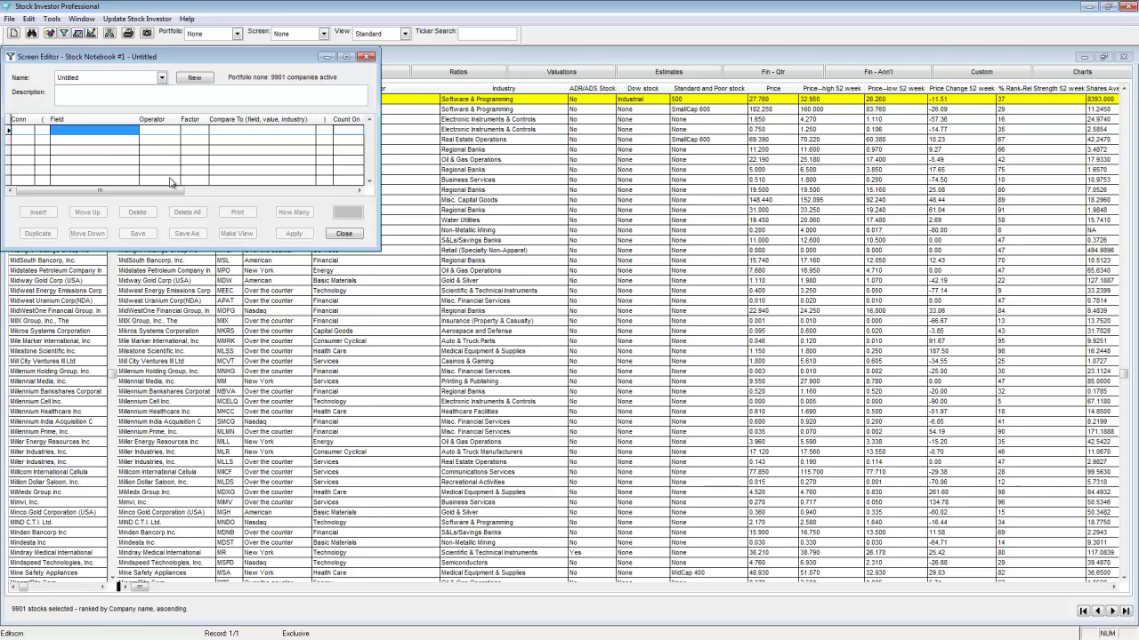
pyautogui.click(105, 131)
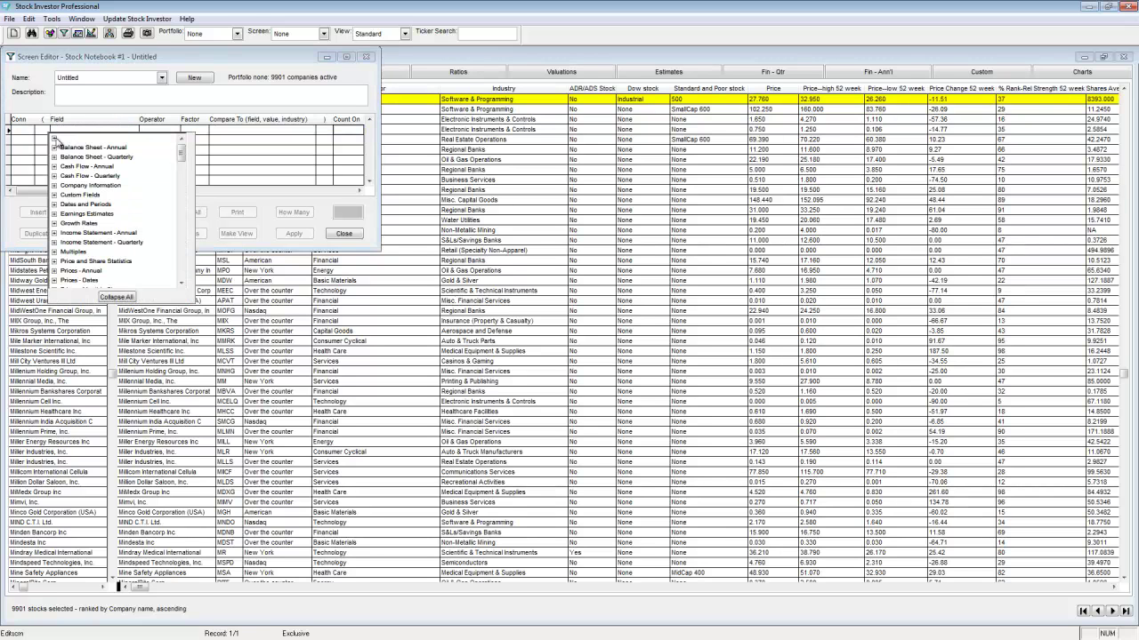
pyautogui.doubleClick(62, 139)
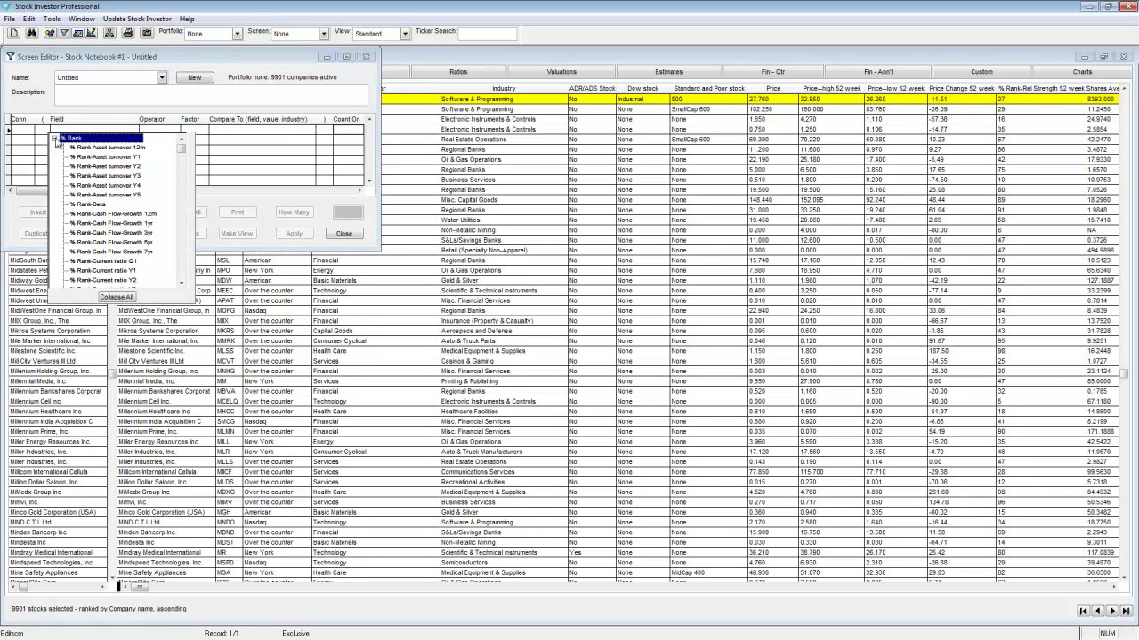
pyautogui.click(182, 276)
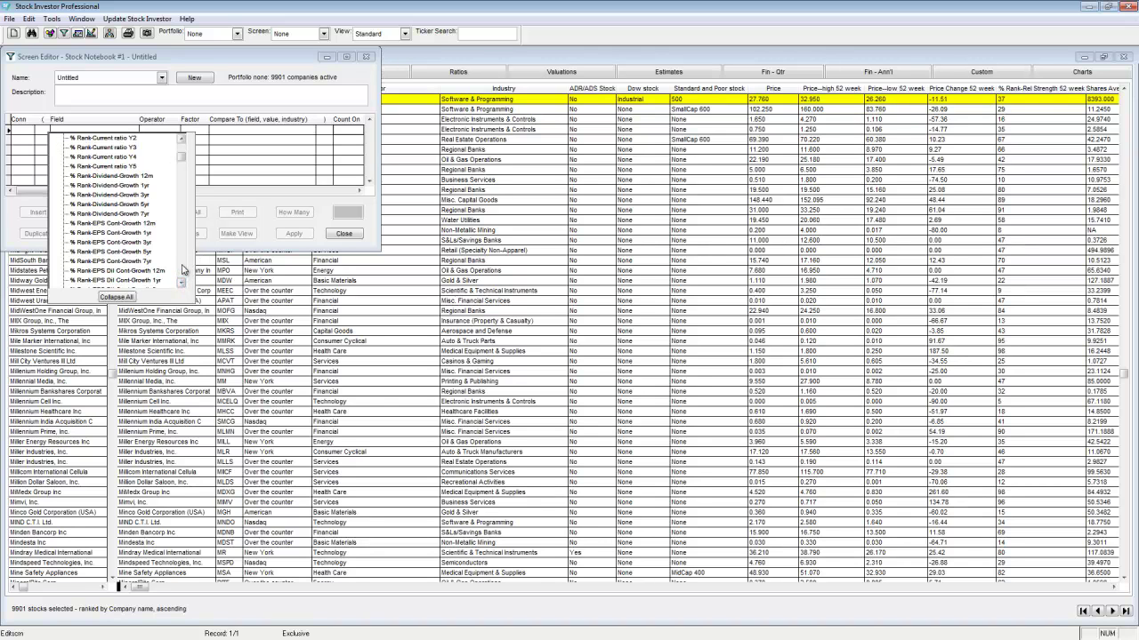
pyautogui.click(182, 270)
pyautogui.click(182, 269)
pyautogui.click(182, 270)
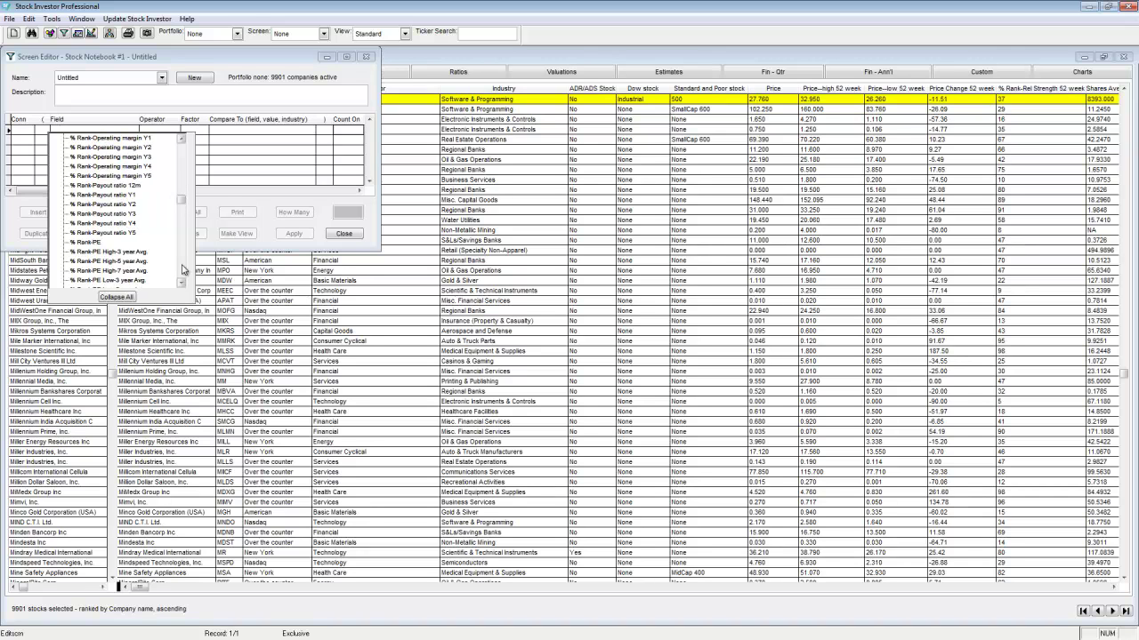
pyautogui.doubleClick(109, 247)
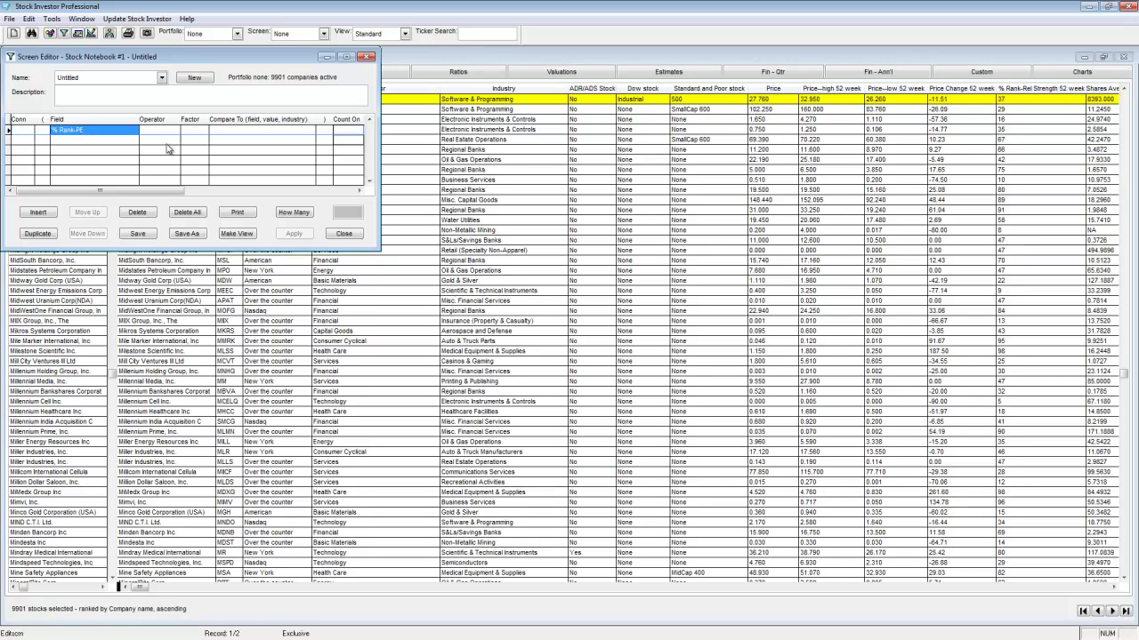
# Make the criterion % Rank-PE <= 25 and count the 1081 passing companies.
pyautogui.click(160, 131)
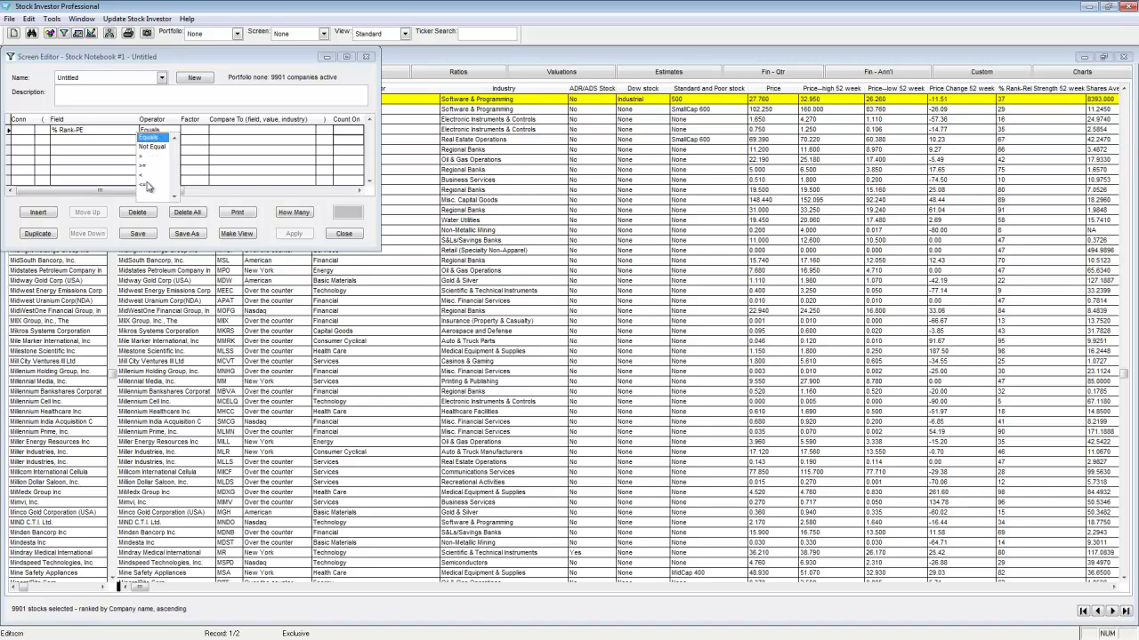
pyautogui.click(145, 184)
pyautogui.click(227, 130)
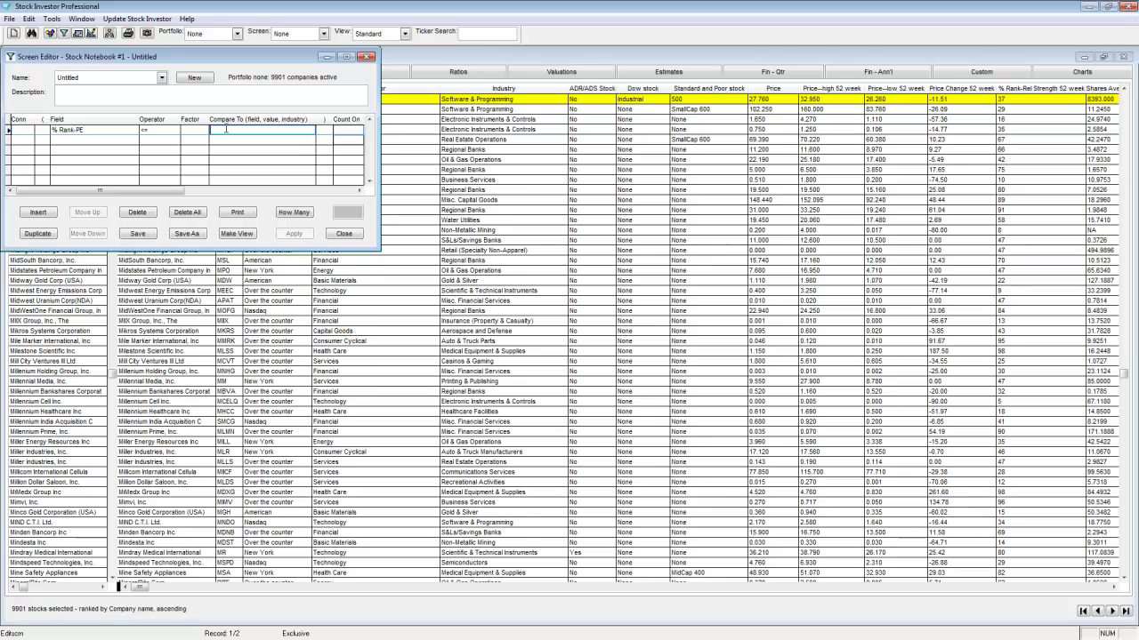
pyautogui.write('25')
pyautogui.click(285, 214)
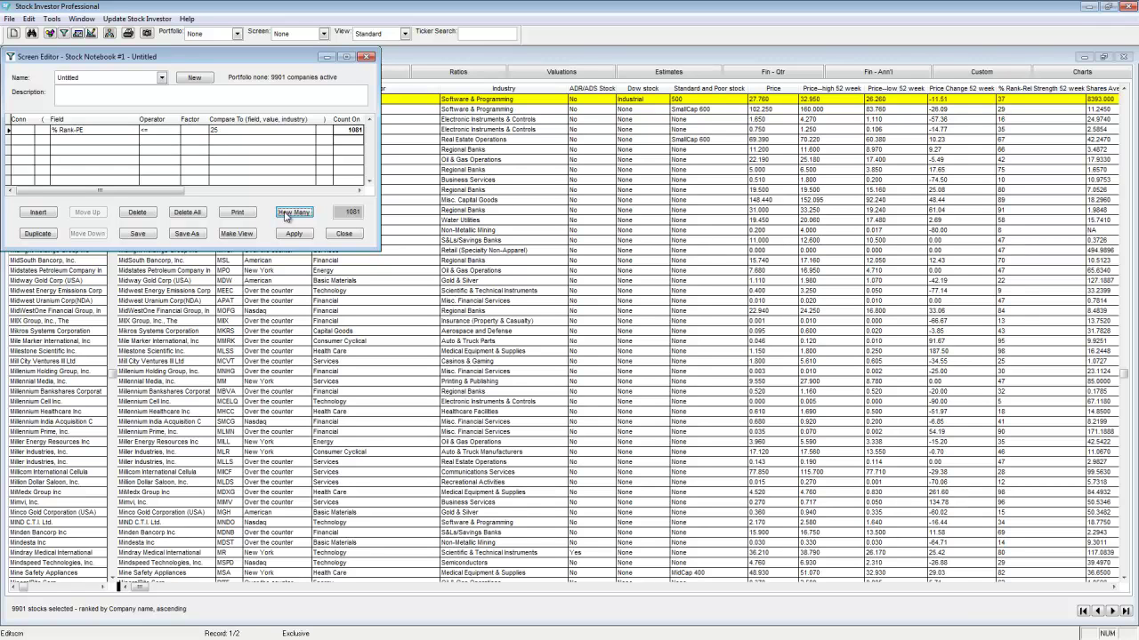
# Apply the % Rank-PE <= 25 screen and move the Screen Editor over the grid.
pyautogui.click(283, 235)
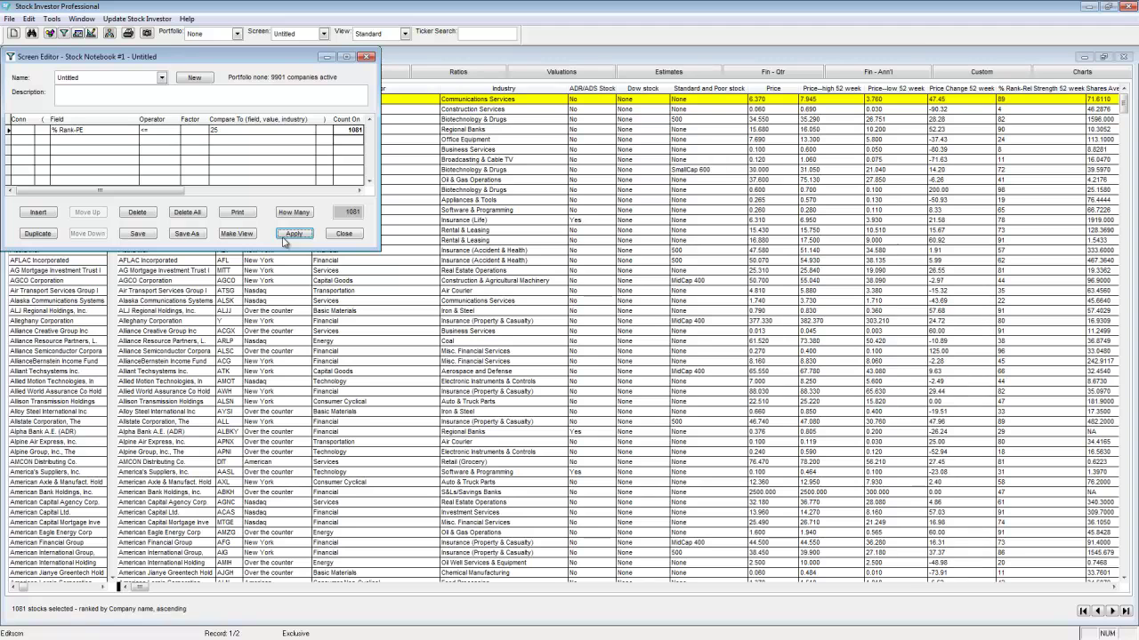
pyautogui.moveTo(287, 59); pyautogui.dragTo(607, 239)
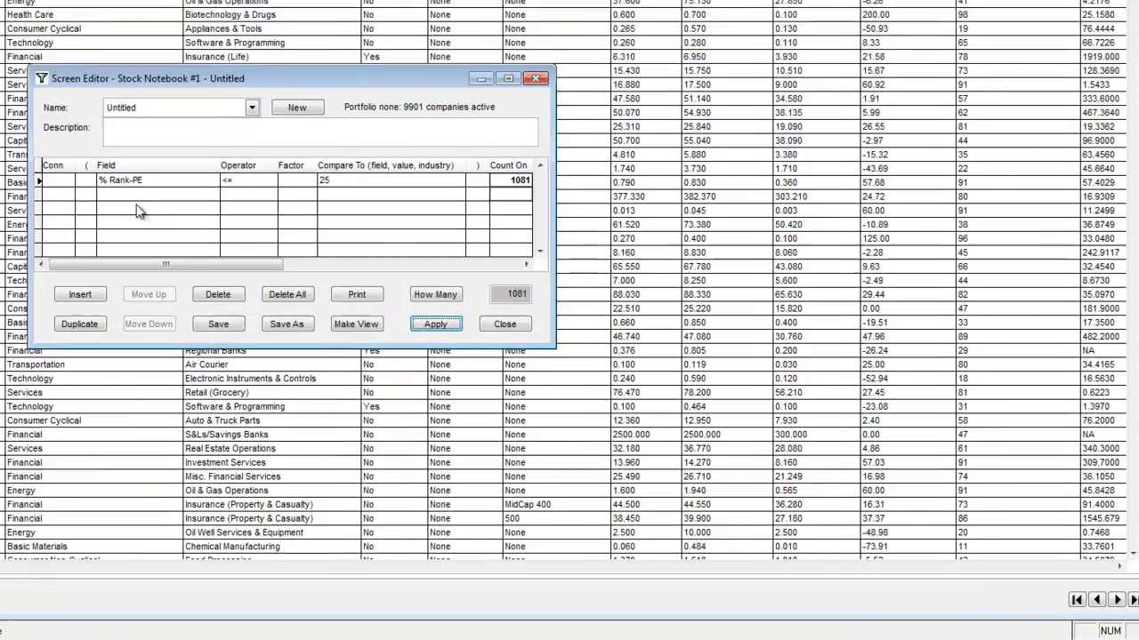
# Add % Rank-Cash Flow-Growth 7yr >= 25 as row 2, count, and apply for 541 companies.
pyautogui.click(402, 318)
pyautogui.click(22, 171)
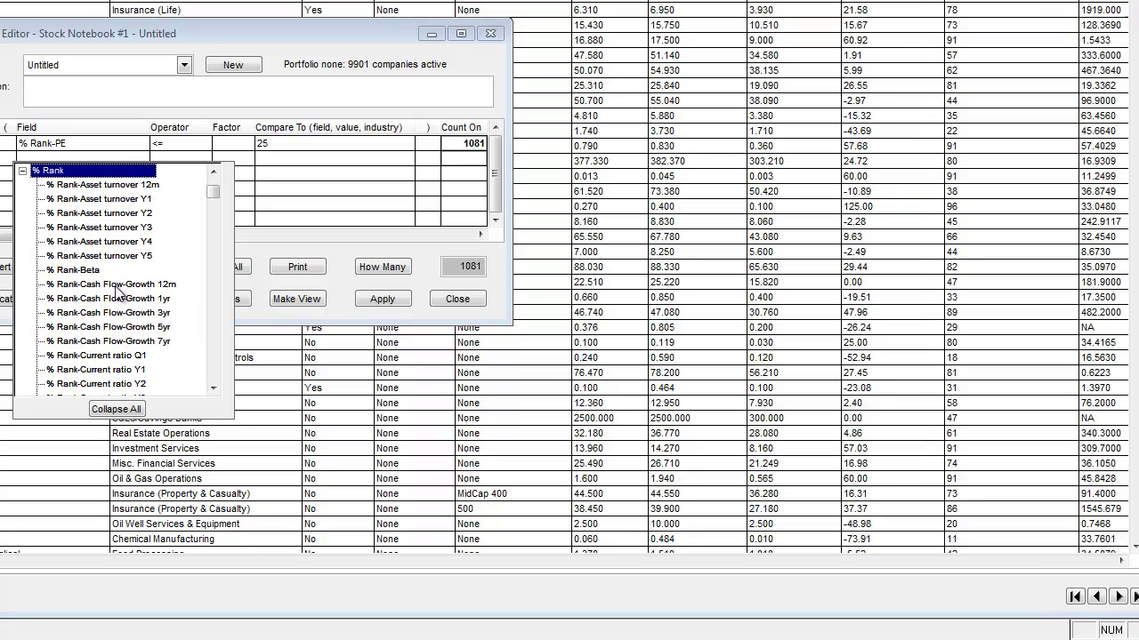
pyautogui.click(98, 349)
pyautogui.click(180, 160)
pyautogui.click(156, 211)
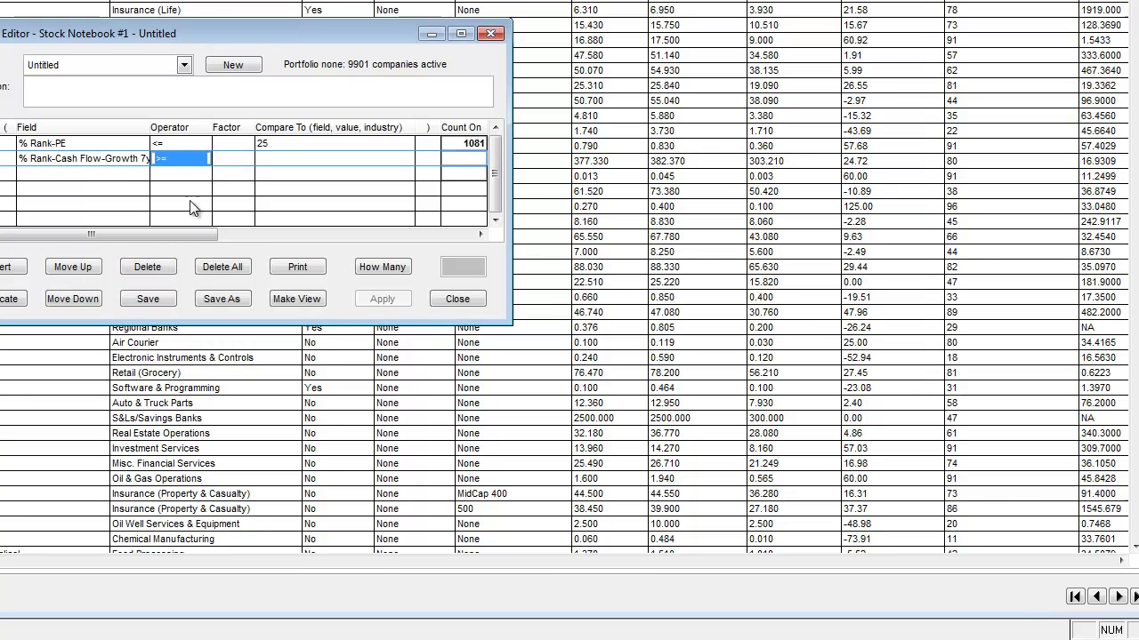
pyautogui.click(266, 158)
pyautogui.write('25')
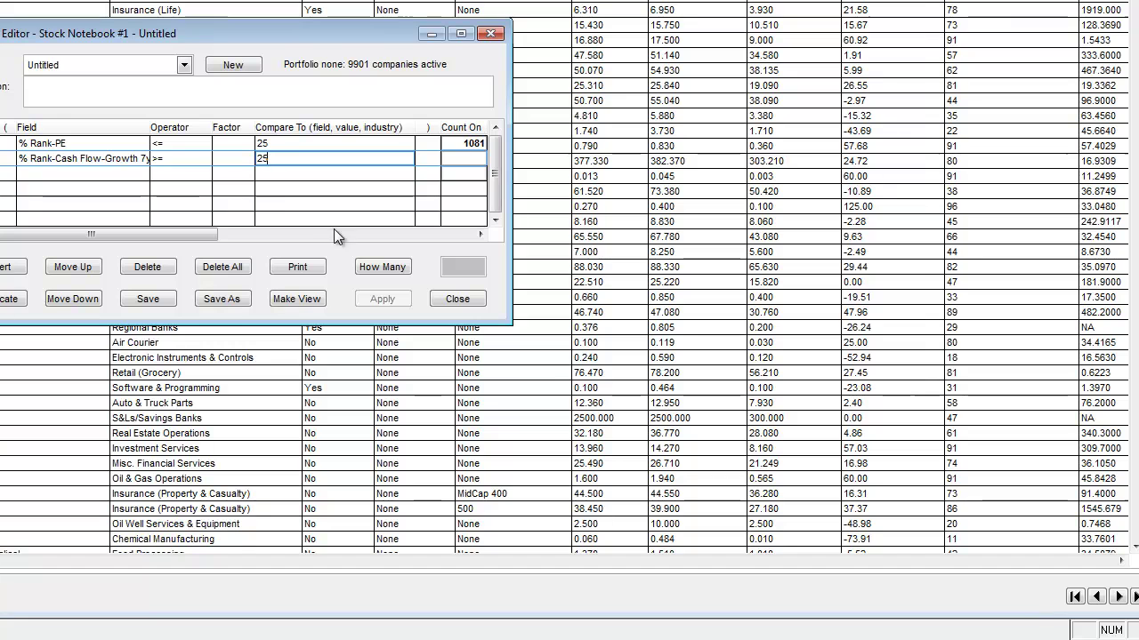
pyautogui.click(374, 267)
pyautogui.click(376, 299)
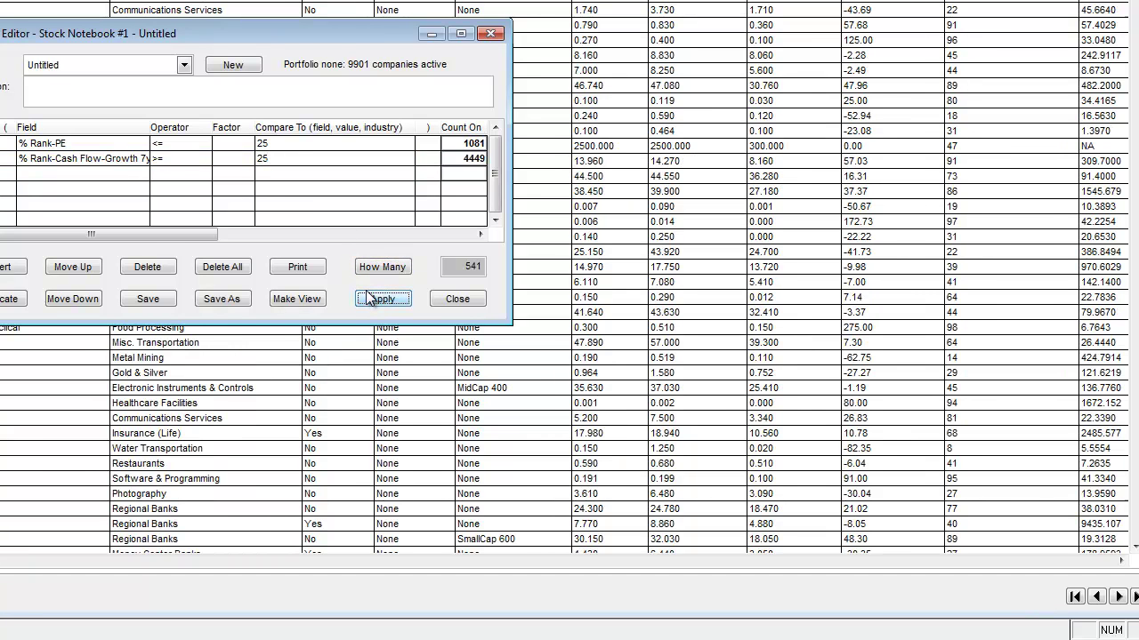